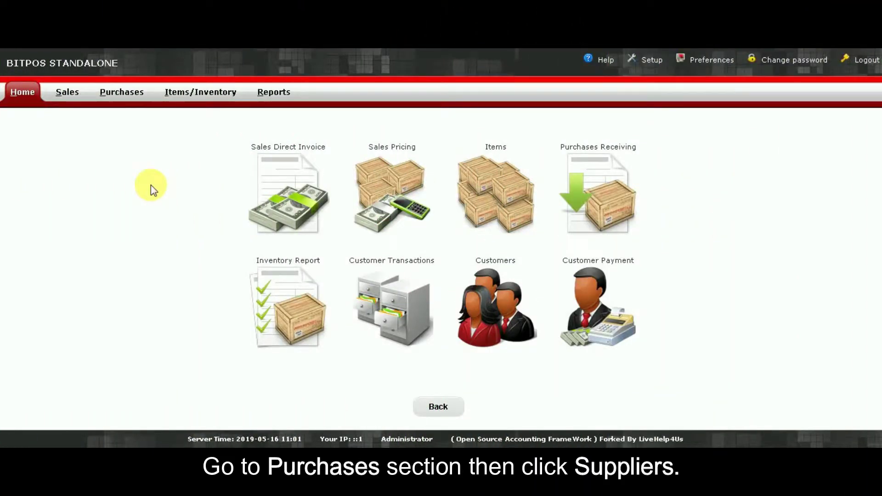
Step: Switch to the Purchases section of BITPOS
{"action": "left_click", "coordinate": [137, 92]}
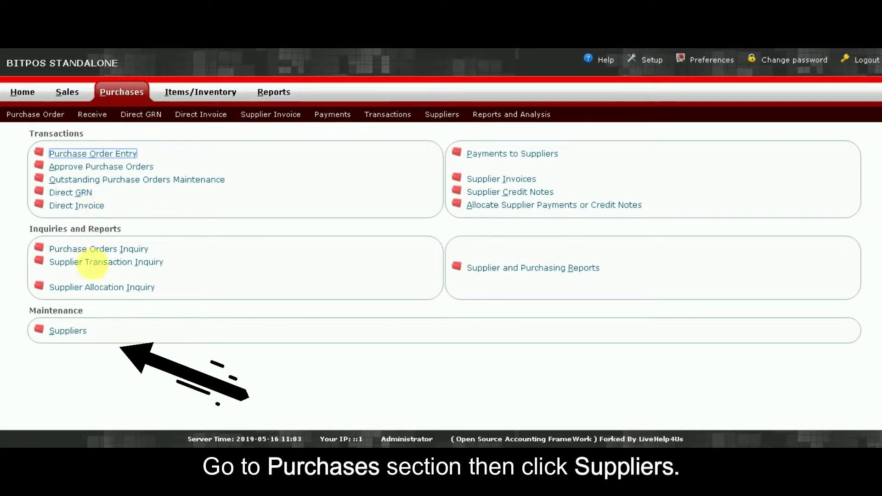
Step: Start a new supplier named 'Supplier A' with short name 'A', keeping tax group Tax
{"action": "left_click", "coordinate": [86, 332]}
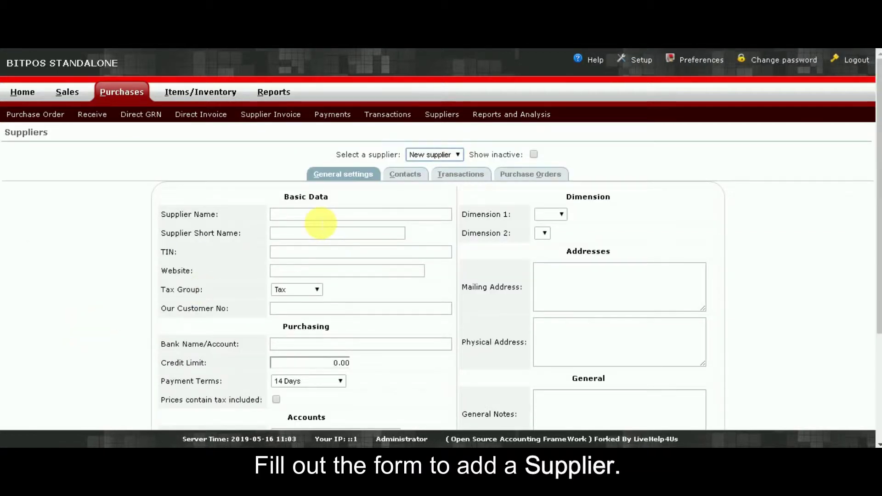
{"action": "left_click", "coordinate": [321, 215]}
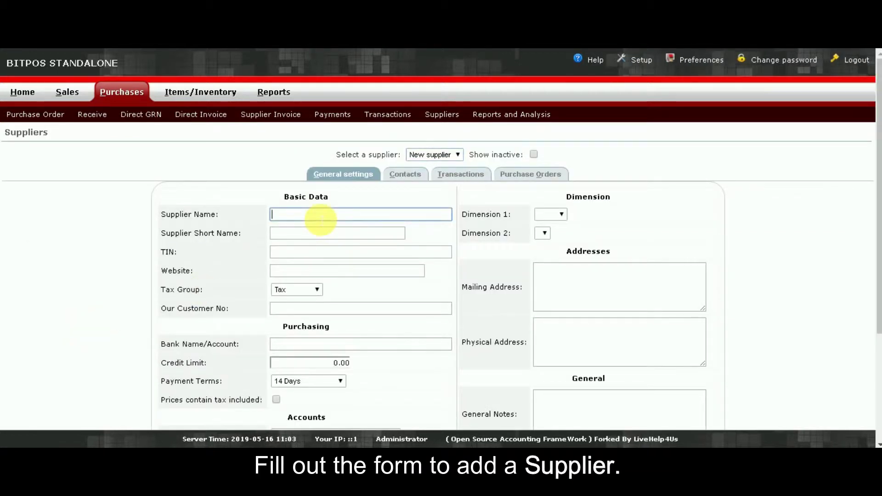
{"action": "type", "text": "Supplier A"}
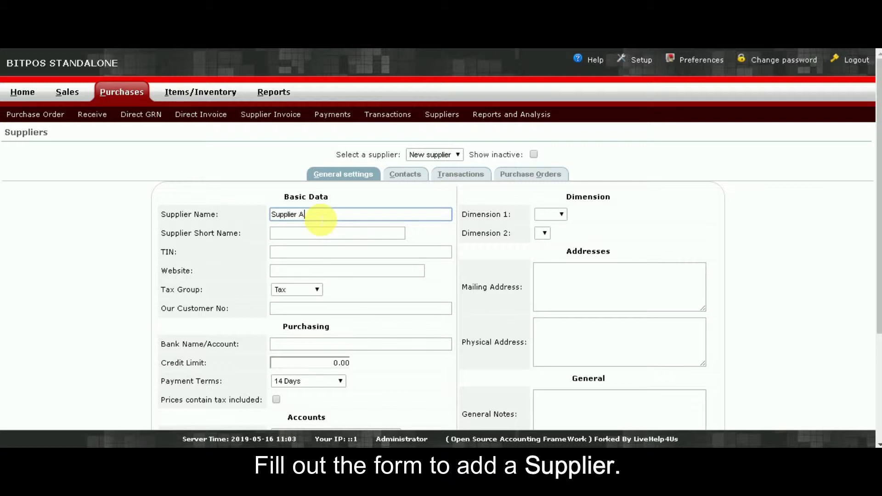
{"action": "left_click", "coordinate": [345, 237]}
{"action": "type", "text": "A"}
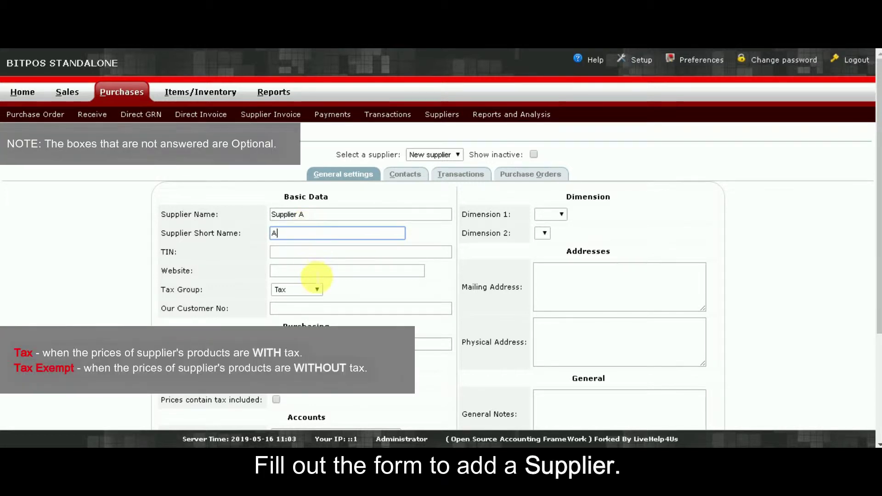
{"action": "left_click", "coordinate": [317, 289]}
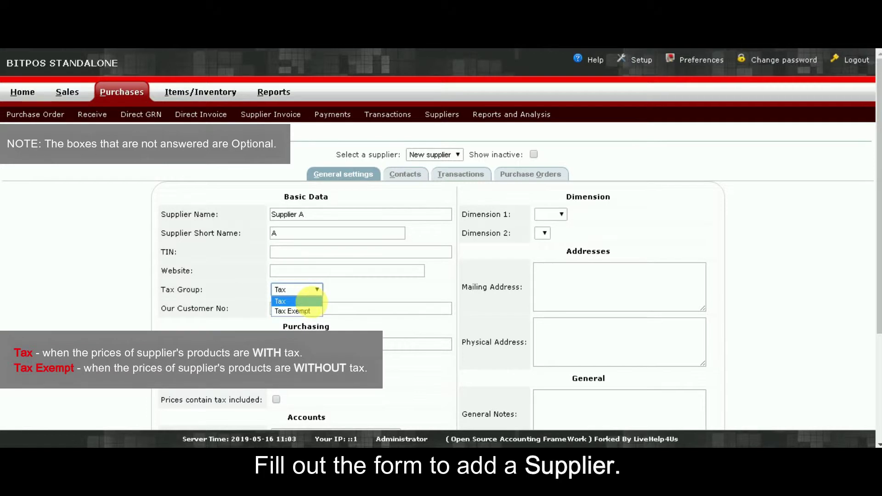
{"action": "left_click", "coordinate": [312, 302]}
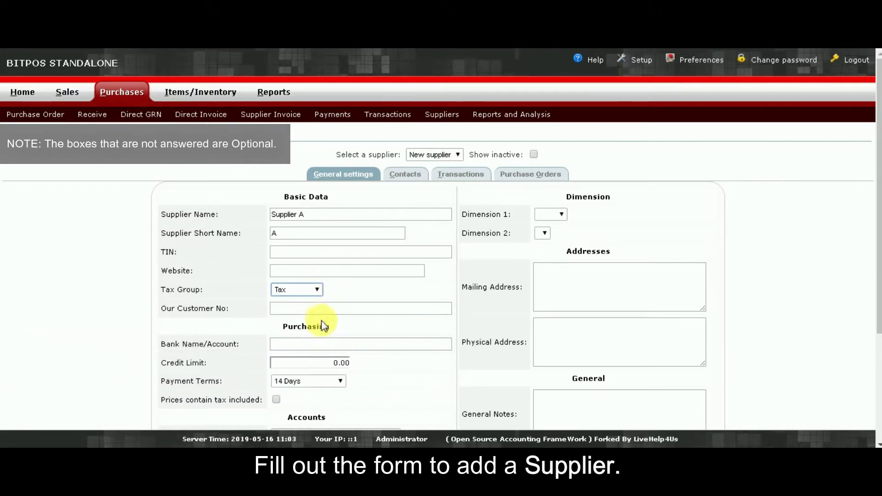
Step: Enter bank name 'xxxBank' and a credit limit of 100,000.00 for the supplier
{"action": "scroll", "coordinate": [328, 349], "scroll_direction": "down", "scroll_amount": 2}
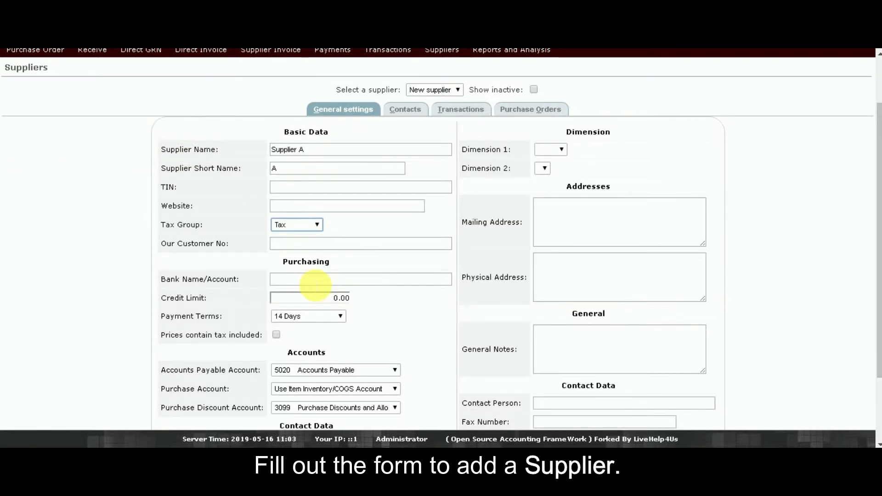
{"action": "left_click", "coordinate": [316, 281]}
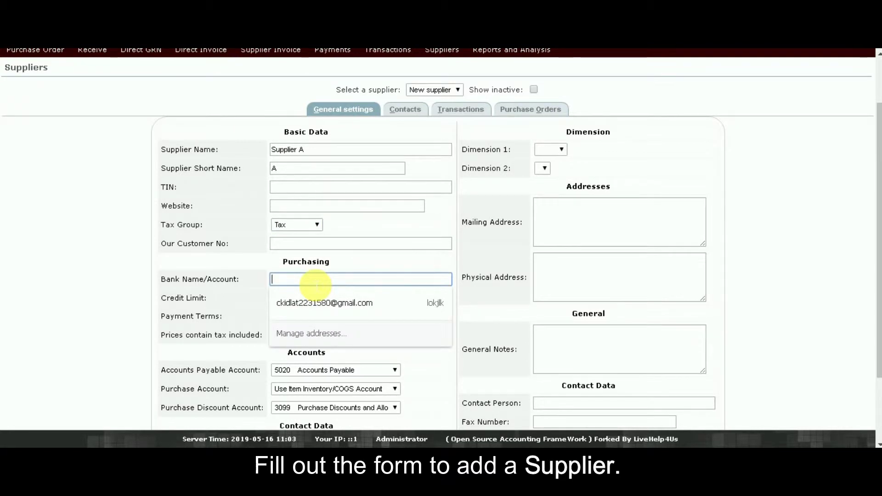
{"action": "type", "text": "Bank"}
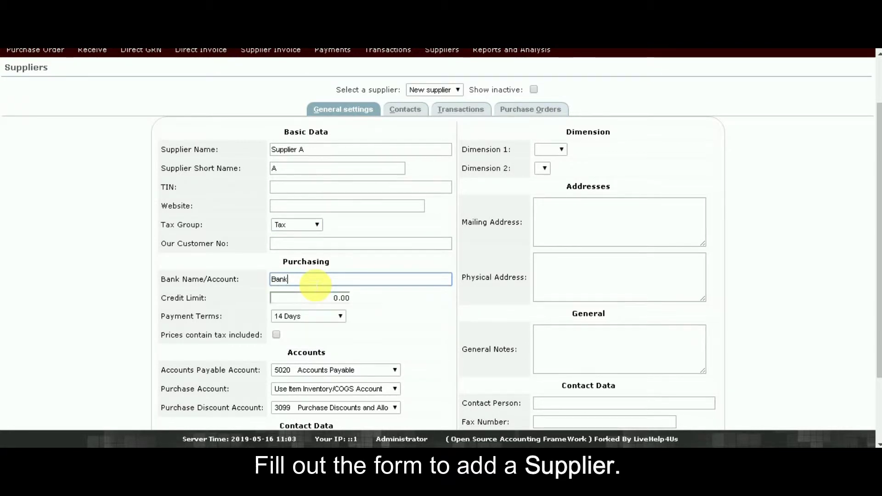
{"action": "key", "text": "Home"}
{"action": "type", "text": "xxx"}
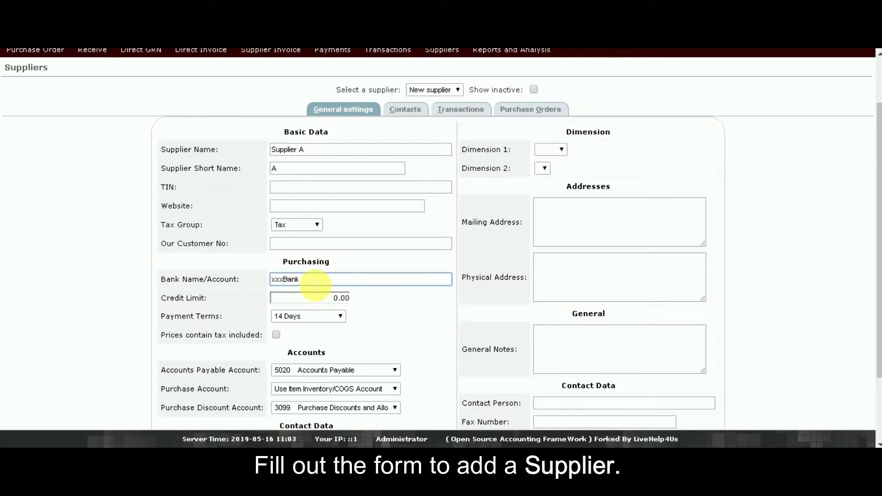
{"action": "left_click", "coordinate": [336, 299]}
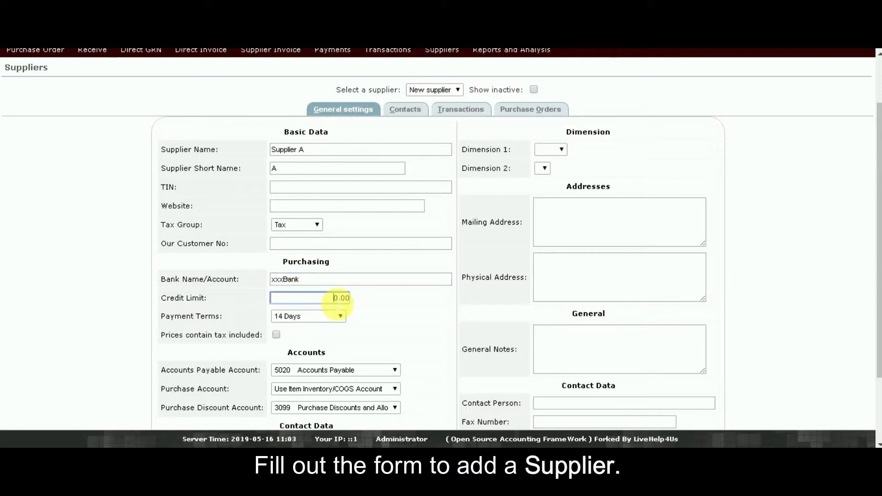
{"action": "type", "text": "1"}
{"action": "type", "text": "00000"}
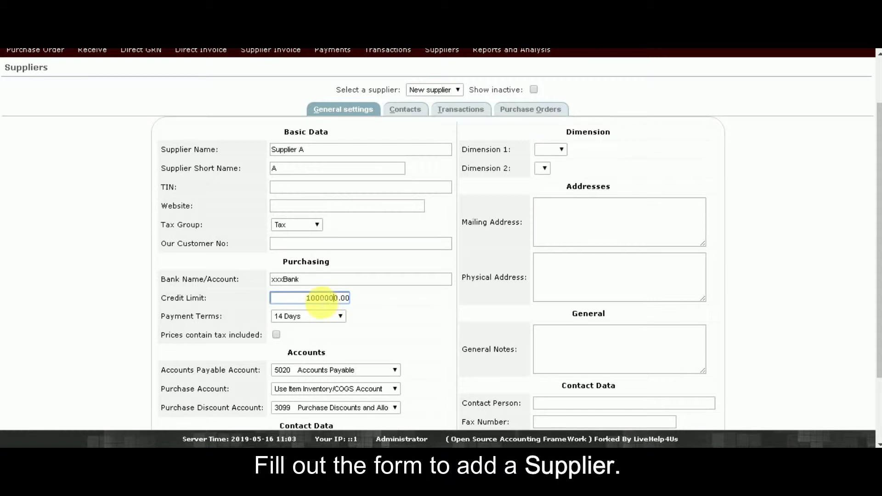
{"action": "key", "text": "BackSpace"}
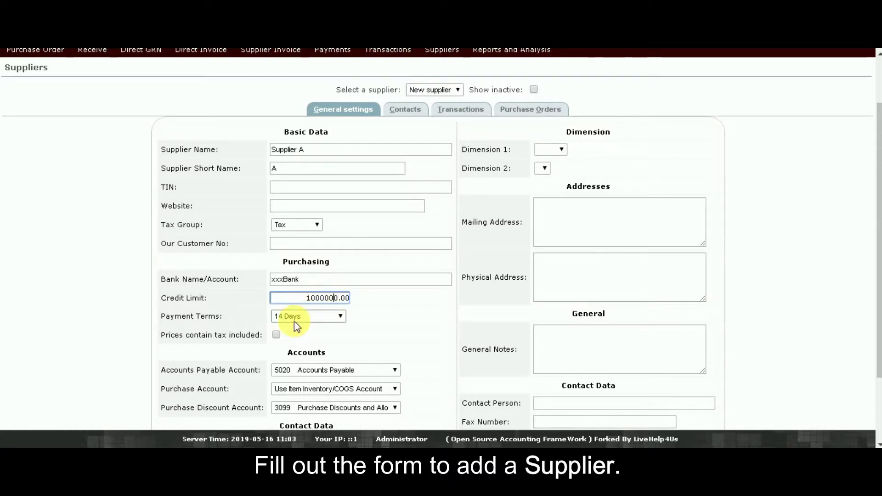
Step: Set payment terms to 30 Days and mark the supplier's prices as tax-included
{"action": "left_click", "coordinate": [334, 318]}
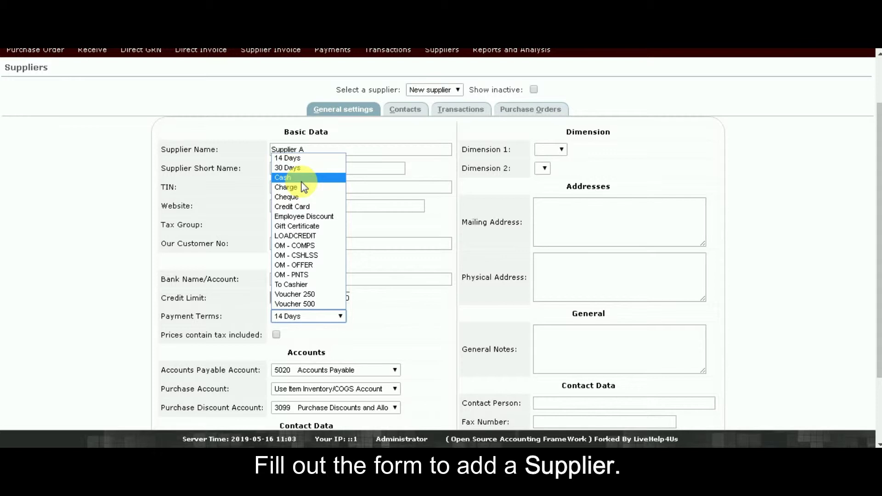
{"action": "left_click", "coordinate": [305, 167]}
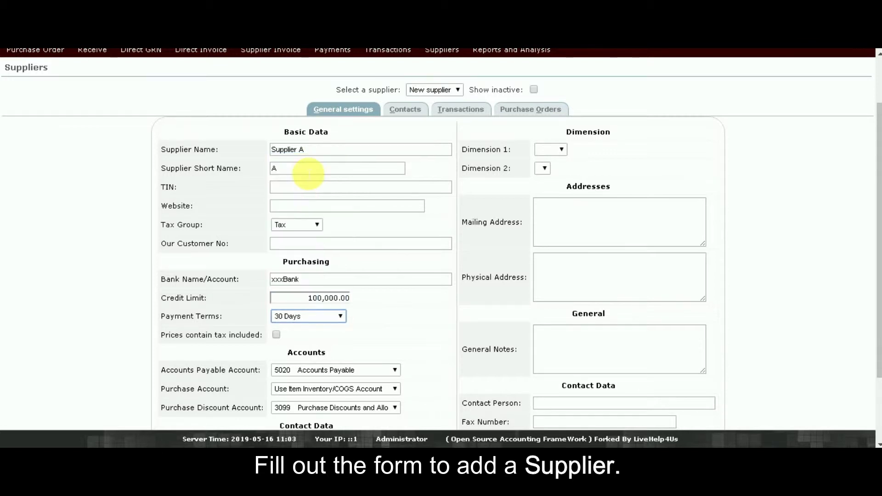
{"action": "left_click", "coordinate": [276, 335]}
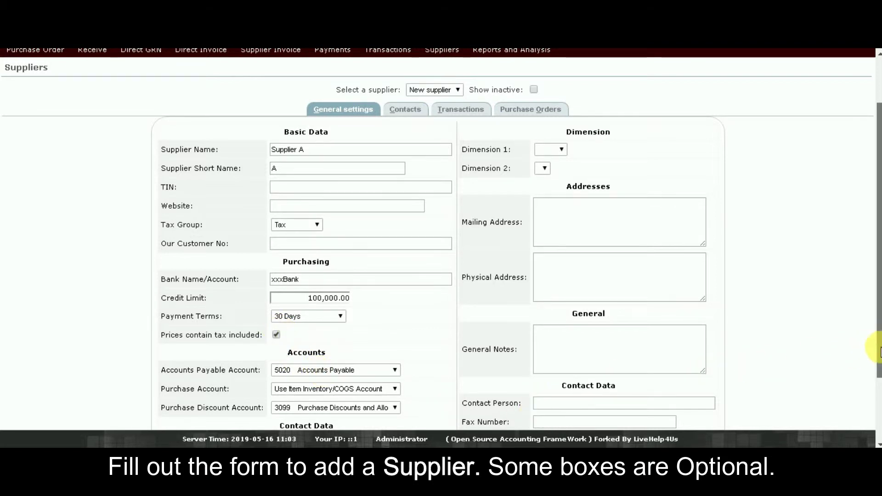
Step: Enter the supplier's phone number under Contact Data
{"action": "scroll", "coordinate": [781, 372], "scroll_direction": "down", "scroll_amount": 3}
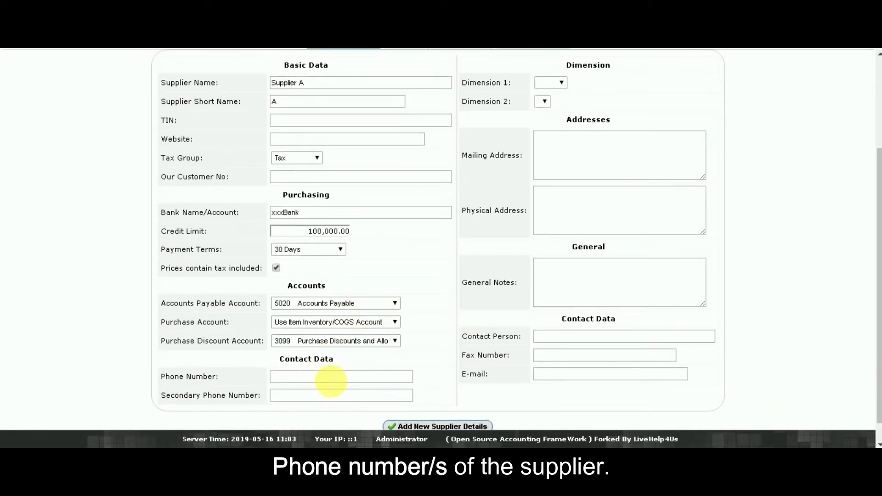
{"action": "left_click", "coordinate": [332, 380]}
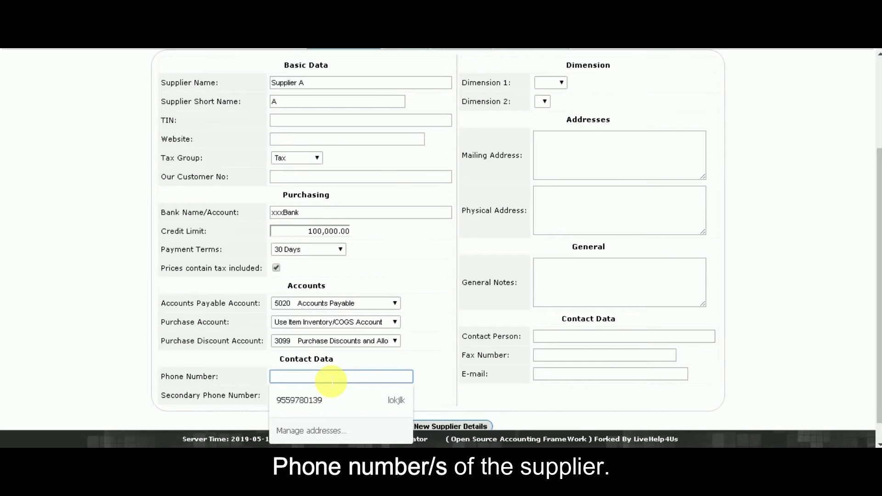
{"action": "type", "text": "09991234567"}
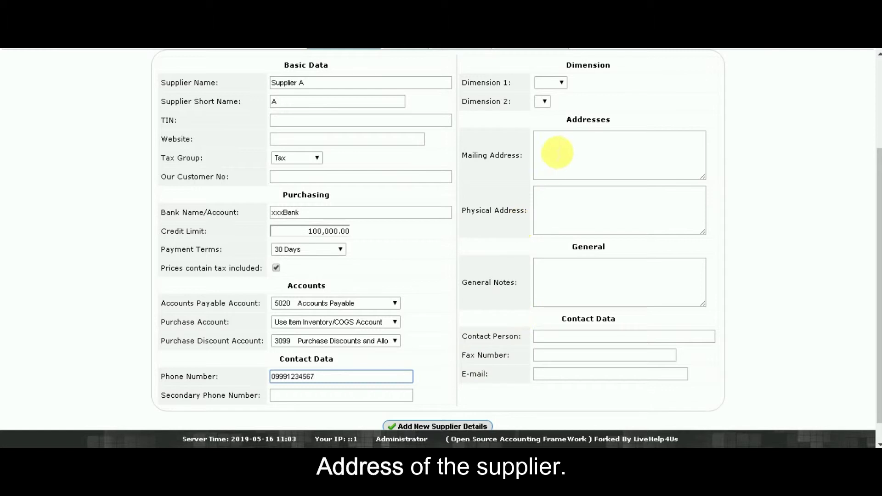
Step: Enter the supplier's address as Mailing Address and copy it into Physical Address
{"action": "left_click", "coordinate": [561, 152]}
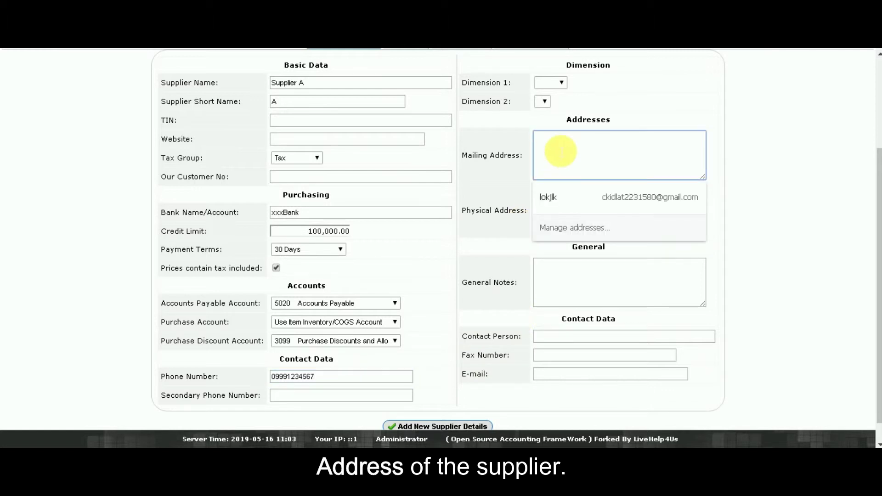
{"action": "type", "text": "Calindagan,Dumaguete City"}
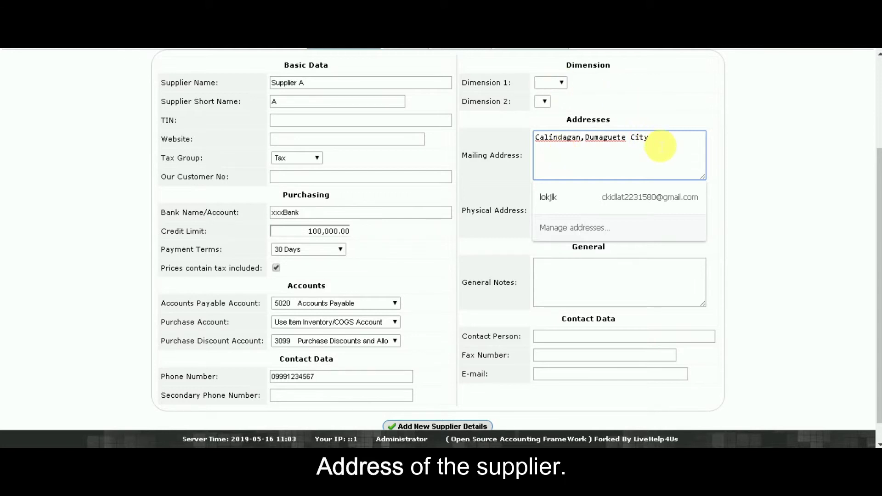
{"action": "left_click_drag", "start_coordinate": [657, 140], "coordinate": [507, 161]}
{"action": "key", "text": "ctrl+c"}
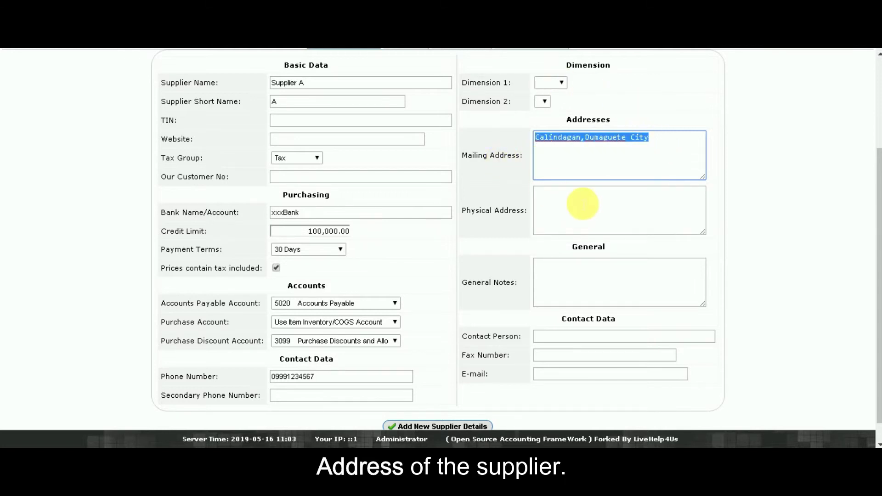
{"action": "left_click", "coordinate": [583, 203]}
{"action": "key", "text": "ctrl+v"}
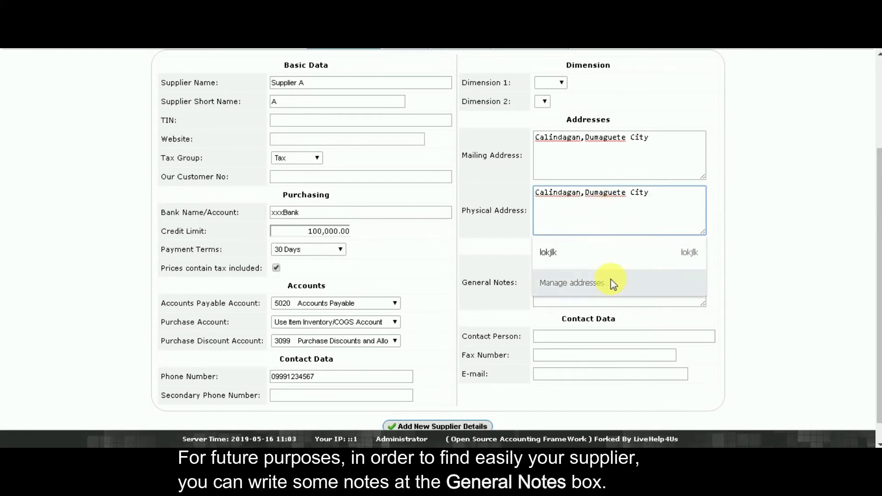
{"action": "left_click", "coordinate": [617, 312]}
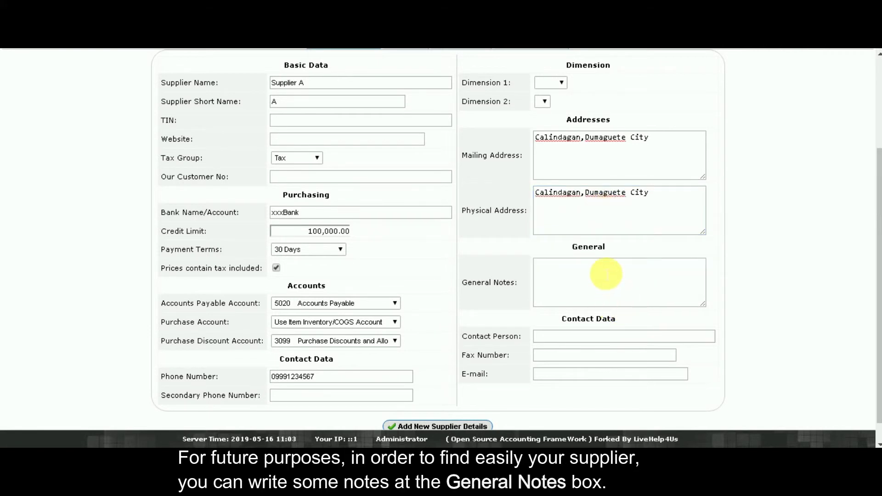
{"action": "left_click", "coordinate": [606, 273]}
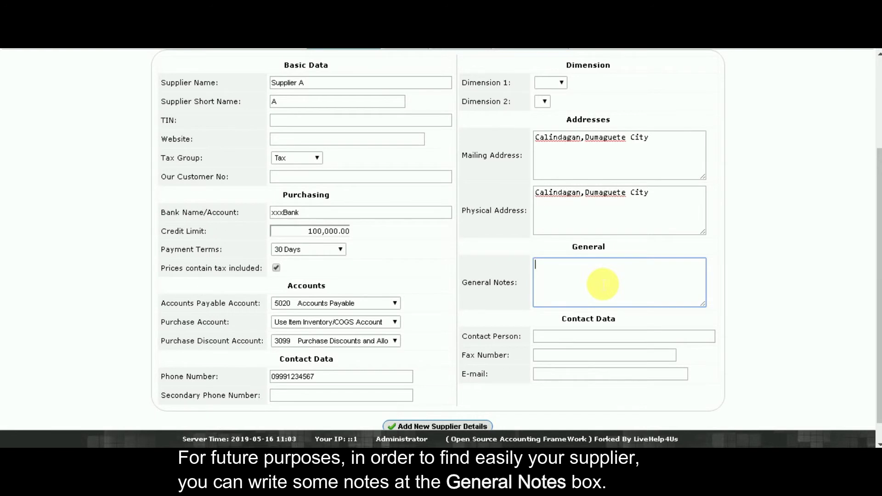
{"action": "left_click", "coordinate": [605, 342]}
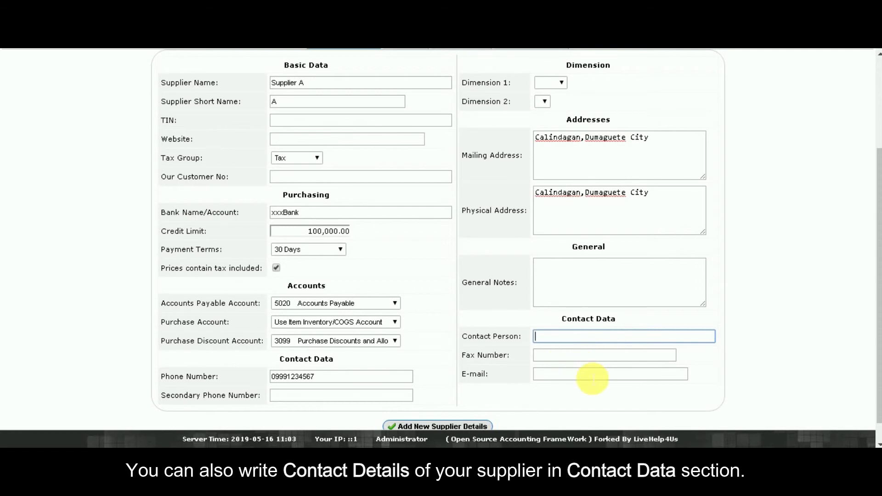
{"action": "scroll", "coordinate": [592, 378], "scroll_direction": "down", "scroll_amount": 1}
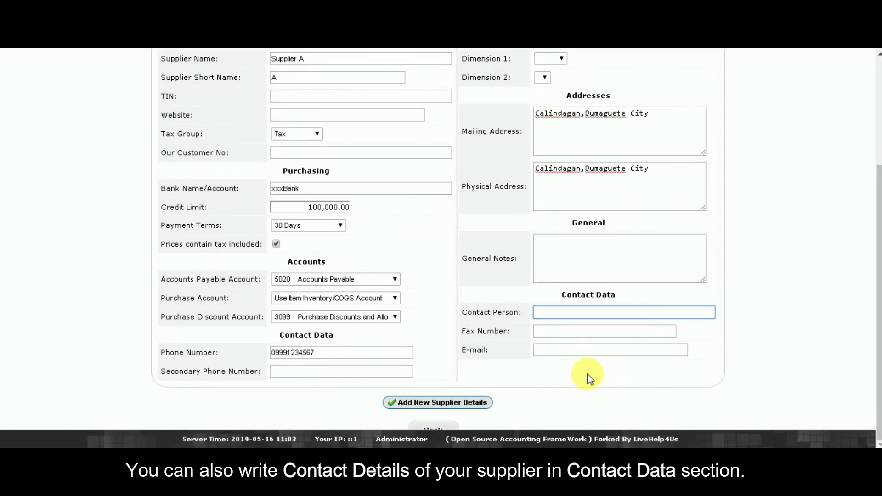
{"action": "left_click", "coordinate": [579, 331]}
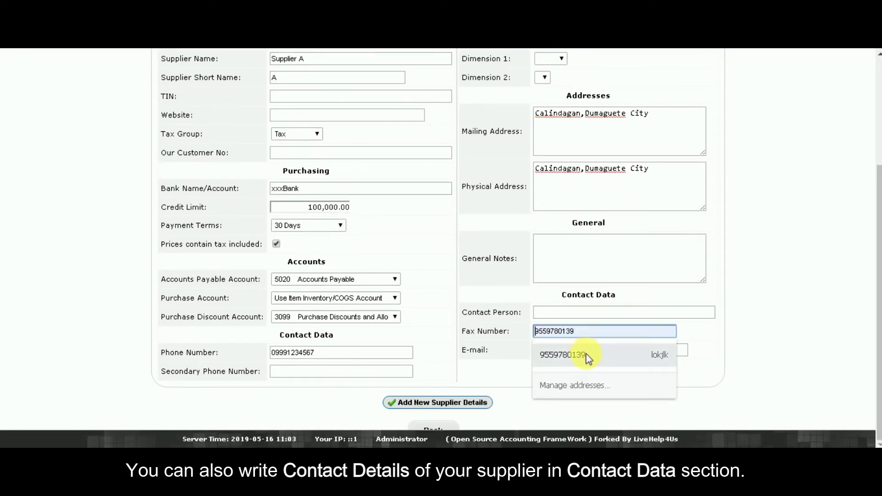
{"action": "left_click", "coordinate": [657, 351]}
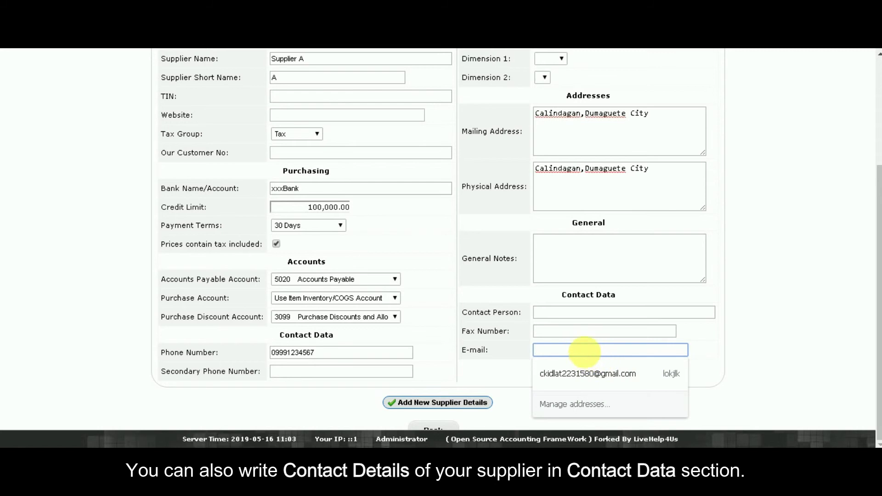
{"action": "left_click", "coordinate": [521, 366]}
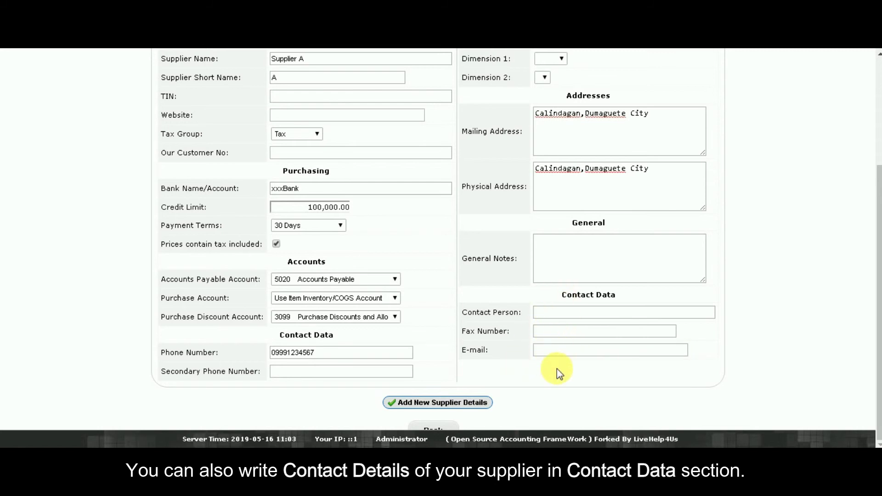
{"action": "scroll", "coordinate": [557, 368], "scroll_direction": "up", "scroll_amount": 3}
{"action": "scroll", "coordinate": [556, 368], "scroll_direction": "down", "scroll_amount": 3}
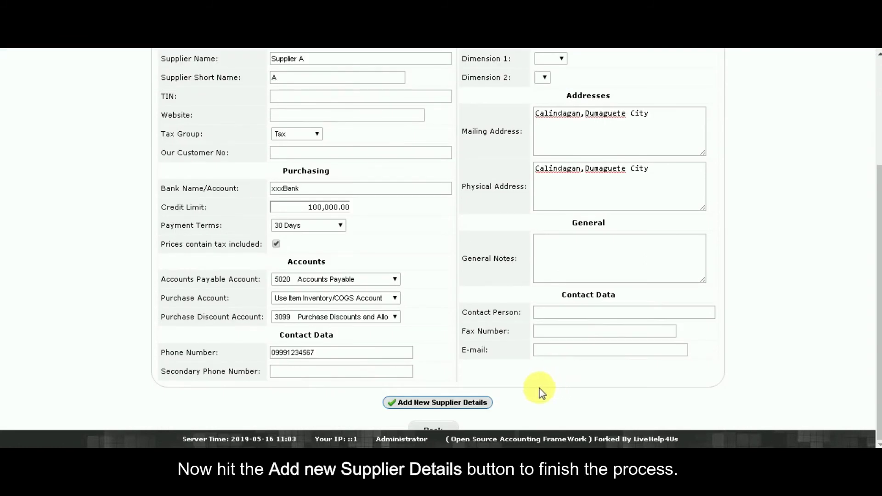
Step: Submit Supplier A's details with Add New Supplier Details
{"action": "left_click", "coordinate": [440, 402]}
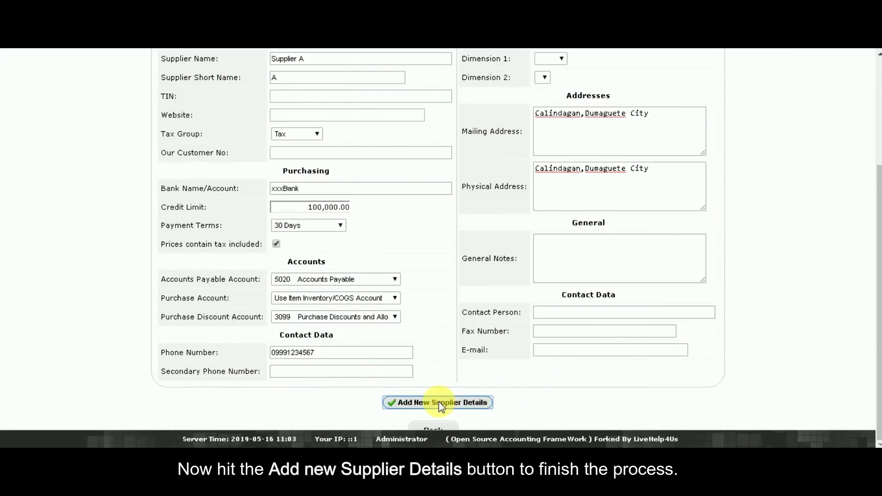